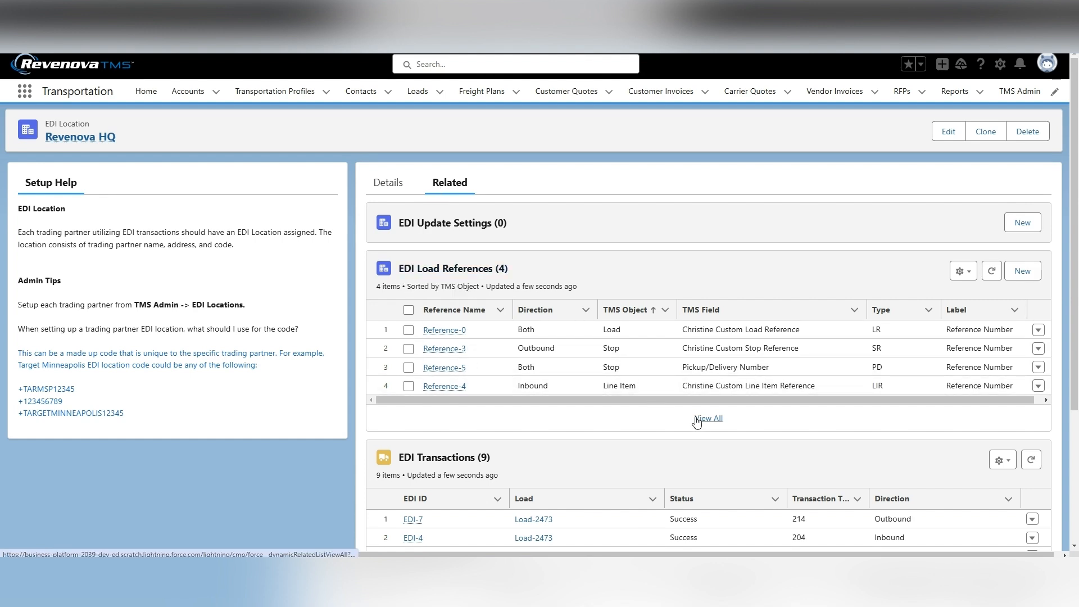
Open the Reference-0 EDI load reference for editing and review its Direction and TMS Object options.
{"action": "left_click", "coordinate": [444, 330]}
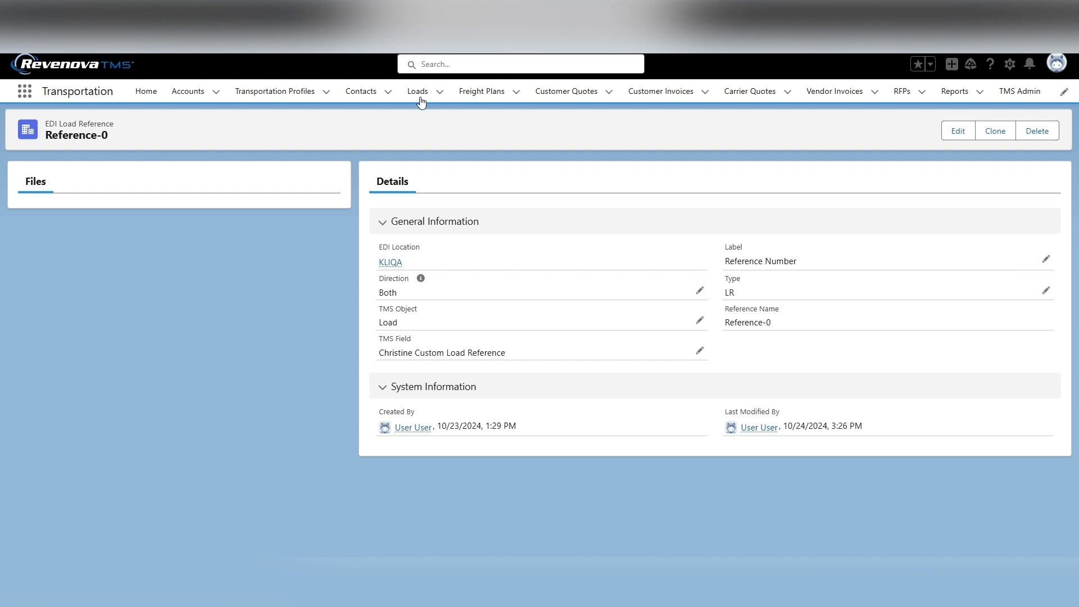
{"action": "left_click", "coordinate": [699, 291]}
{"action": "left_click", "coordinate": [581, 315]}
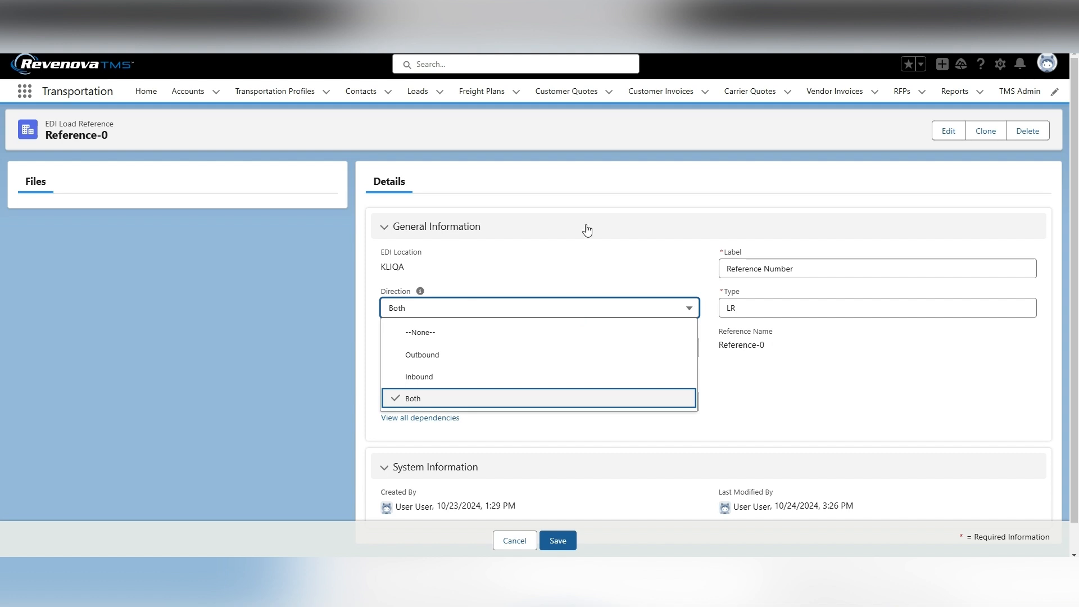
{"action": "left_click", "coordinate": [741, 401]}
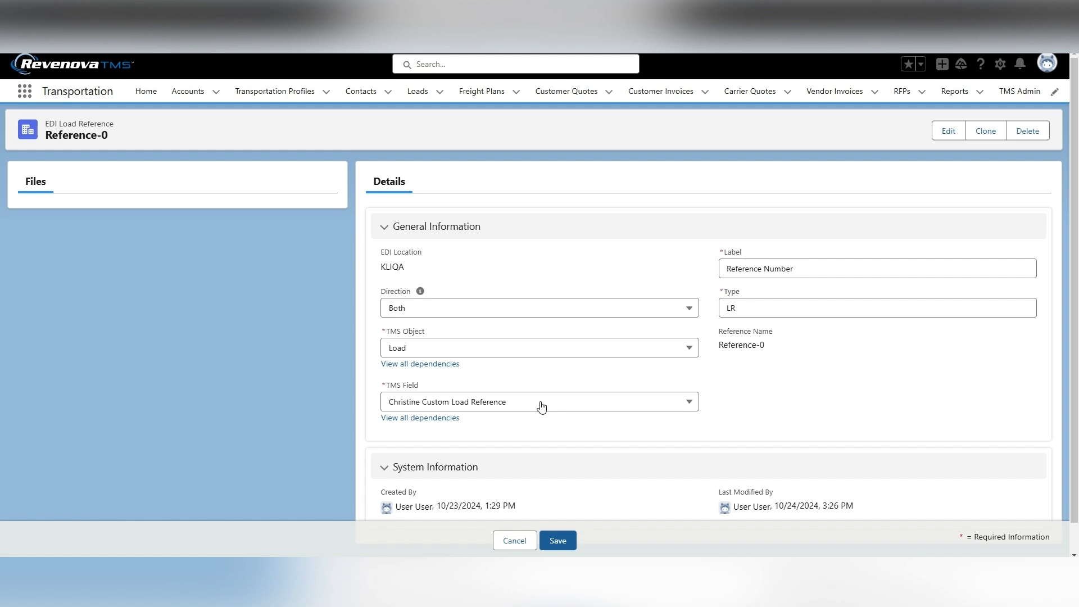
{"action": "left_click", "coordinate": [785, 307]}
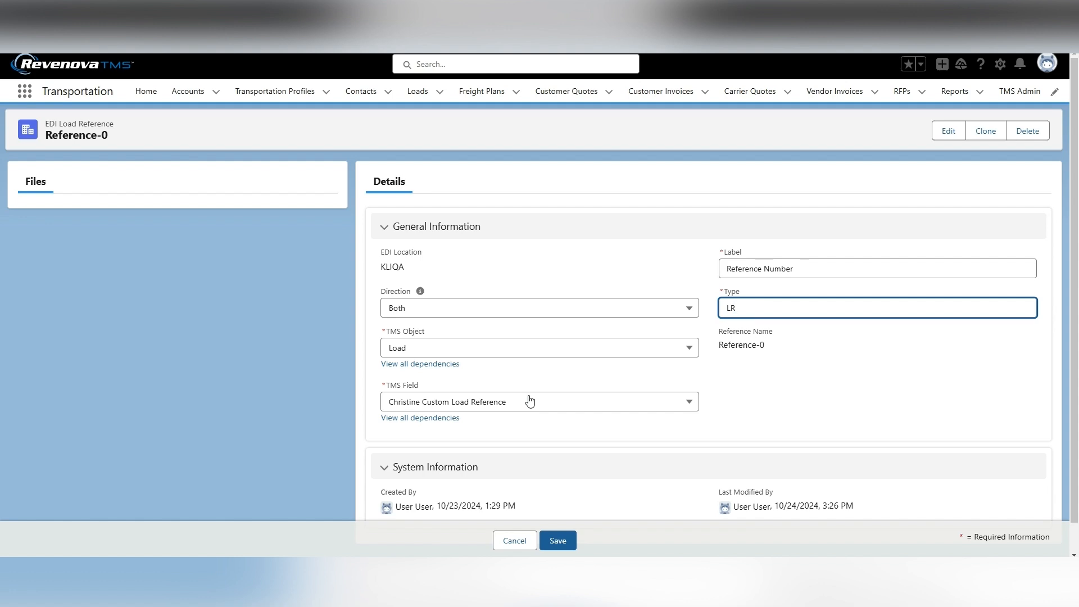
{"action": "left_click", "coordinate": [576, 351]}
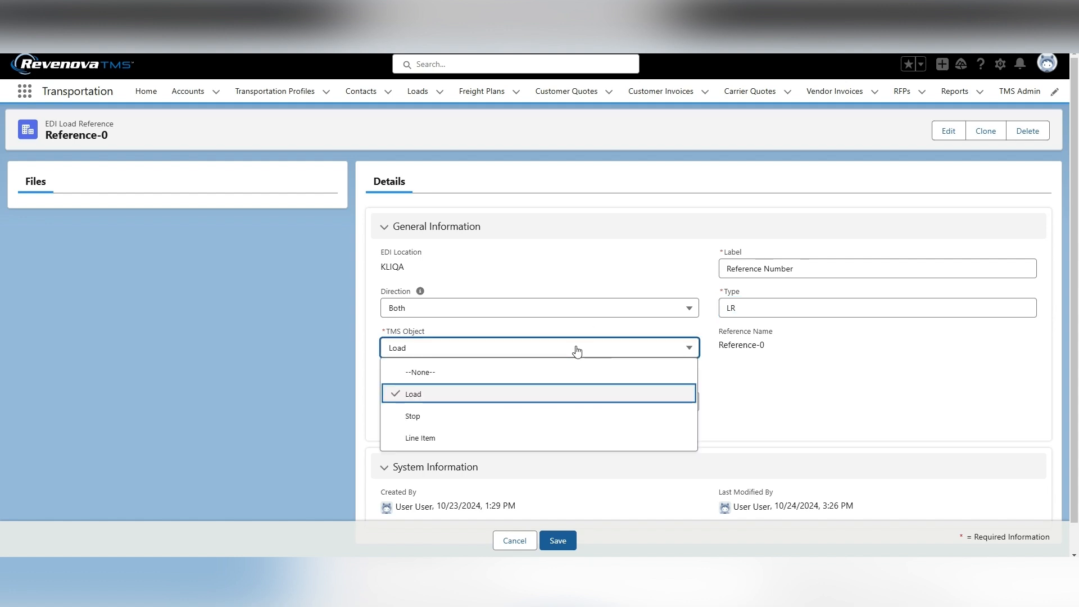
{"action": "left_click", "coordinate": [789, 392]}
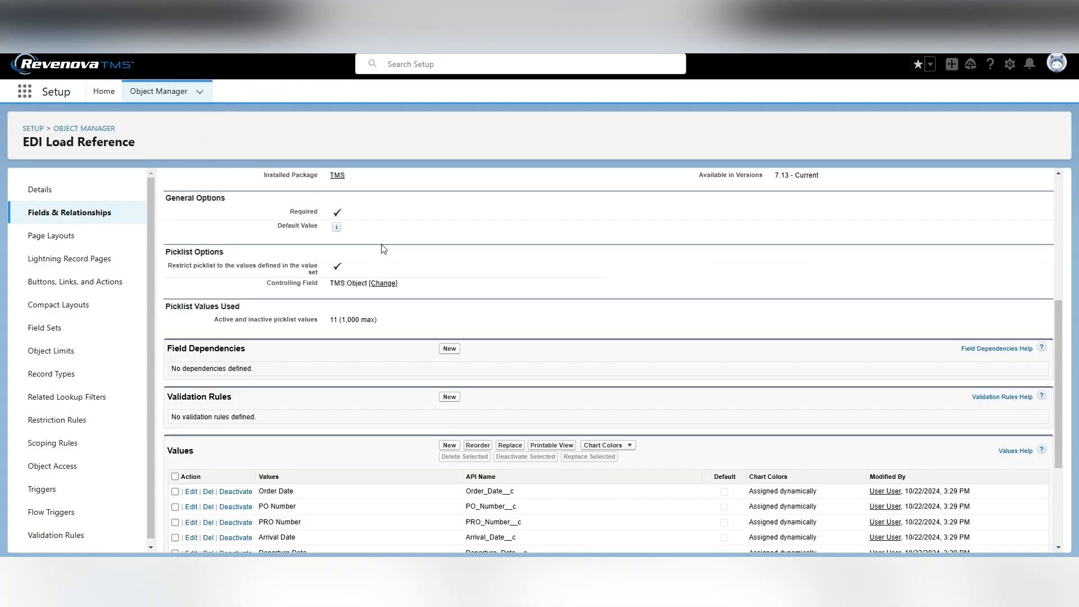
Review the TMS Field picklist values and its field dependency on TMS Object in Object Manager.
{"action": "scroll", "coordinate": [532, 284], "scroll_direction": "down", "scroll_amount": 2}
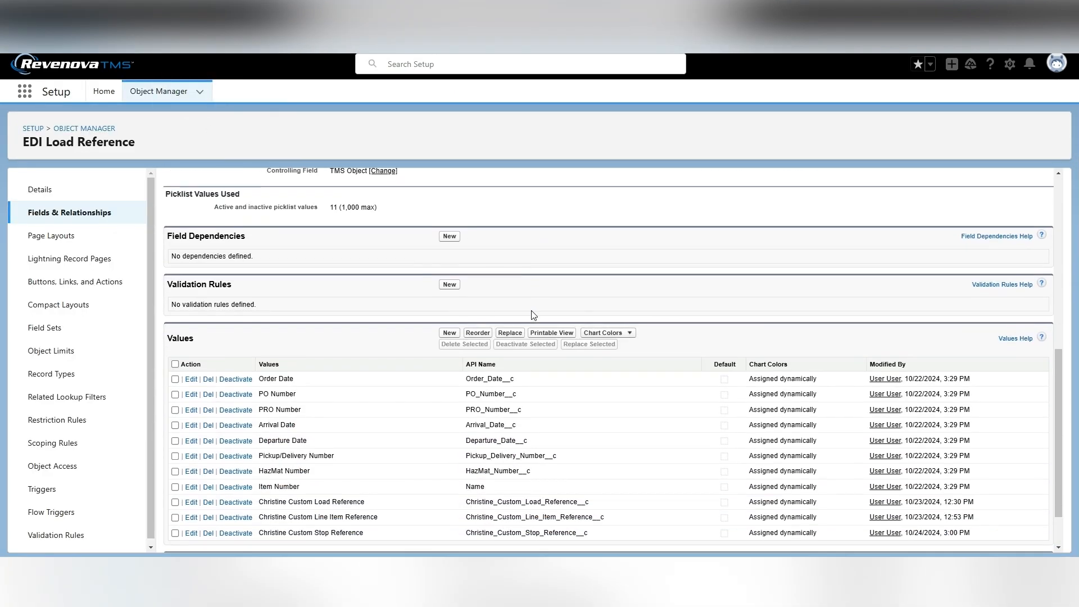
{"action": "scroll", "coordinate": [564, 387], "scroll_direction": "down", "scroll_amount": 1}
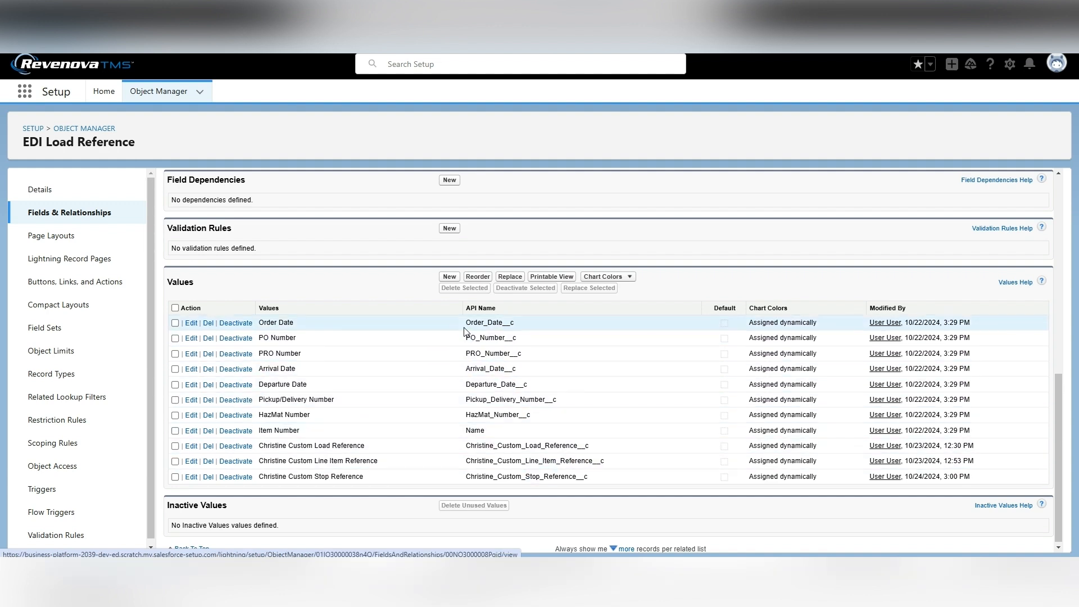
{"action": "scroll", "coordinate": [463, 332], "scroll_direction": "up", "scroll_amount": 3}
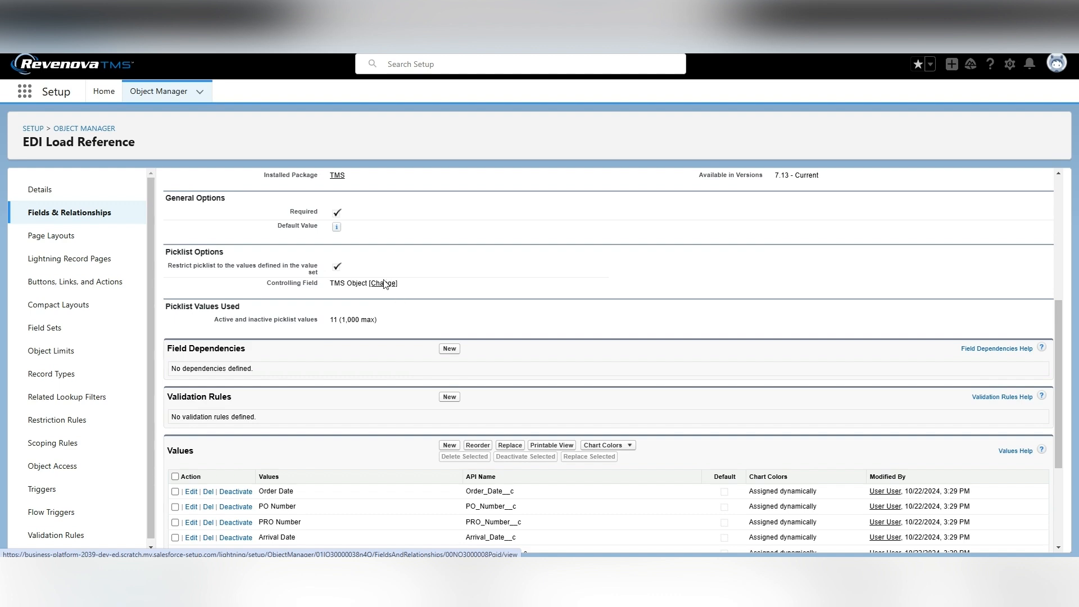
{"action": "left_click", "coordinate": [384, 283]}
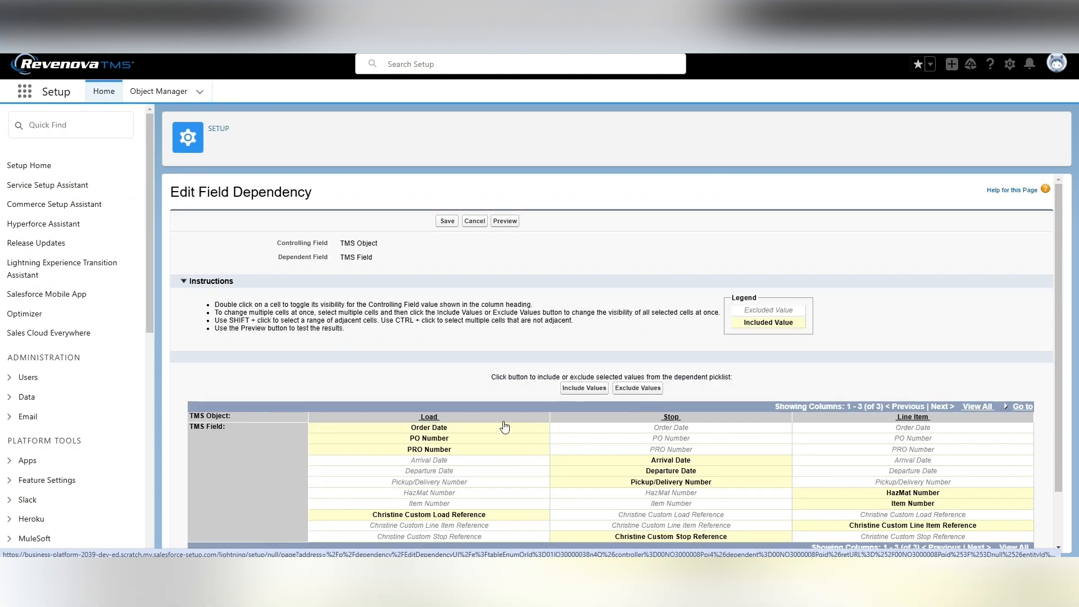
{"action": "scroll", "coordinate": [504, 427], "scroll_direction": "down", "scroll_amount": 1}
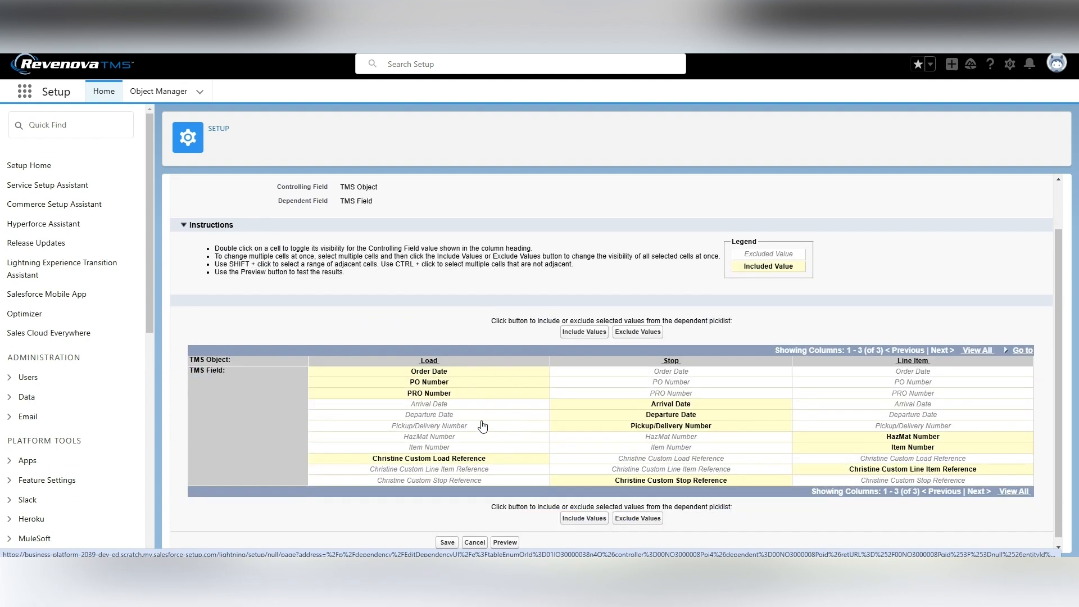
{"action": "scroll", "coordinate": [507, 411], "scroll_direction": "up", "scroll_amount": 1}
{"action": "scroll", "coordinate": [506, 411], "scroll_direction": "down", "scroll_amount": 1}
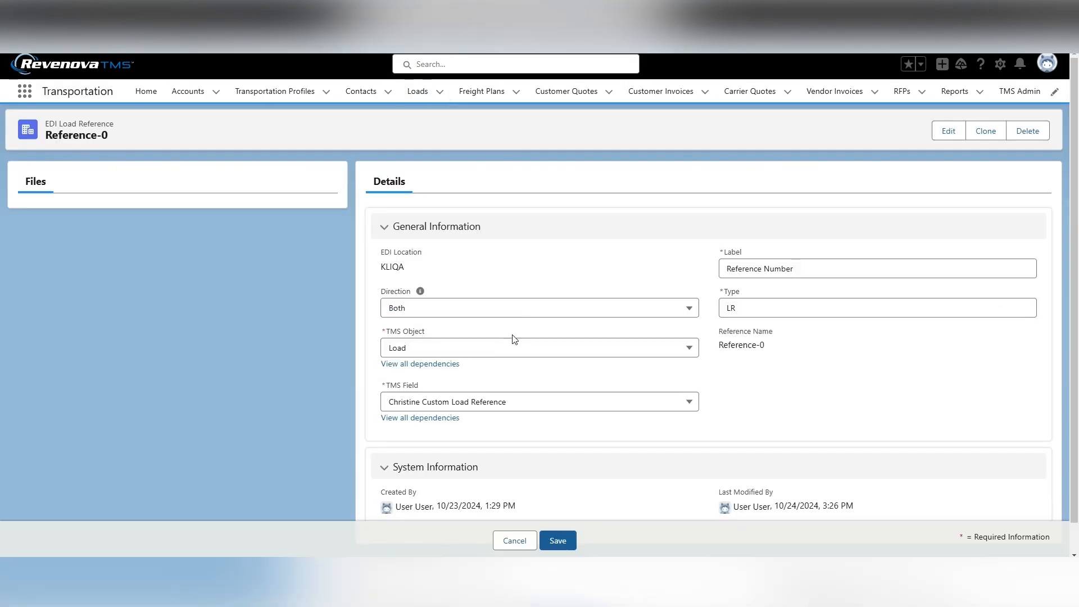
Review the TMS Object and TMS Field options on Reference-0, then cancel the edit.
{"action": "left_click", "coordinate": [498, 349]}
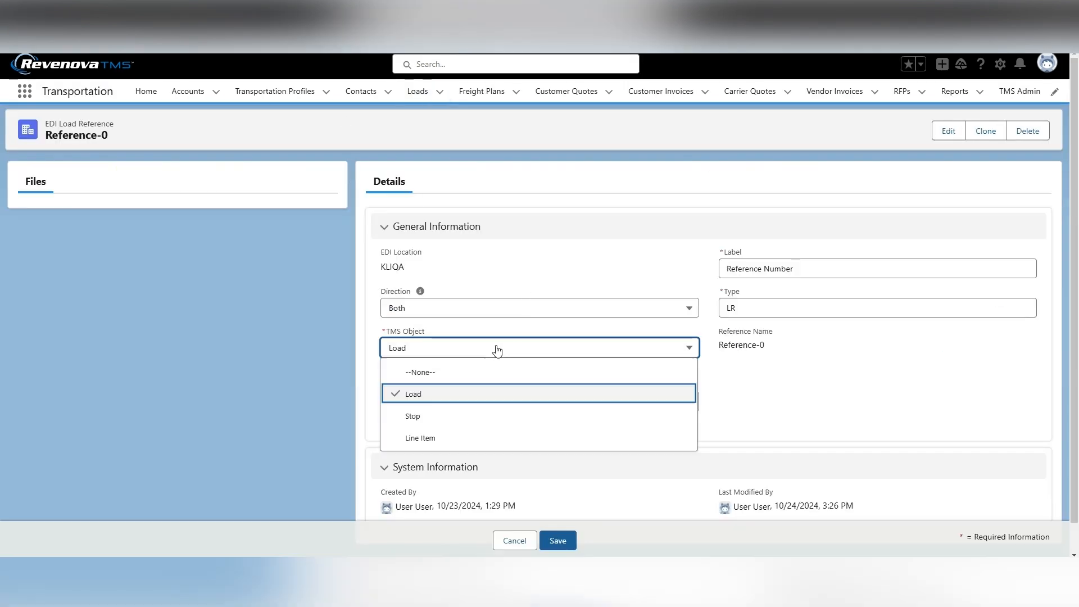
{"action": "left_click", "coordinate": [848, 411]}
{"action": "left_click", "coordinate": [492, 406]}
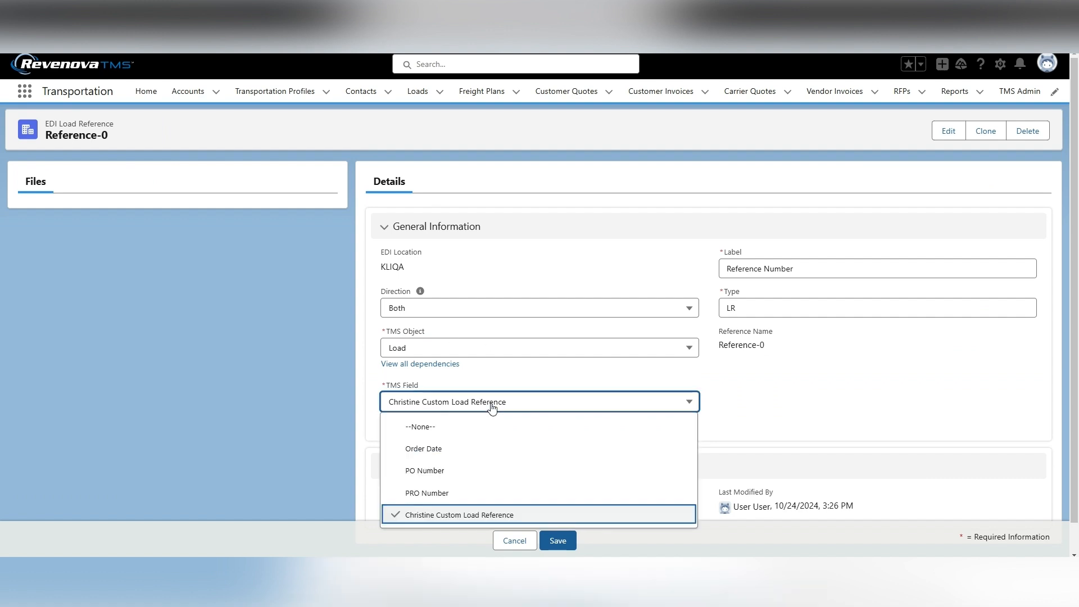
{"action": "left_click", "coordinate": [493, 406]}
{"action": "left_click", "coordinate": [804, 400]}
{"action": "left_click", "coordinate": [515, 540]}
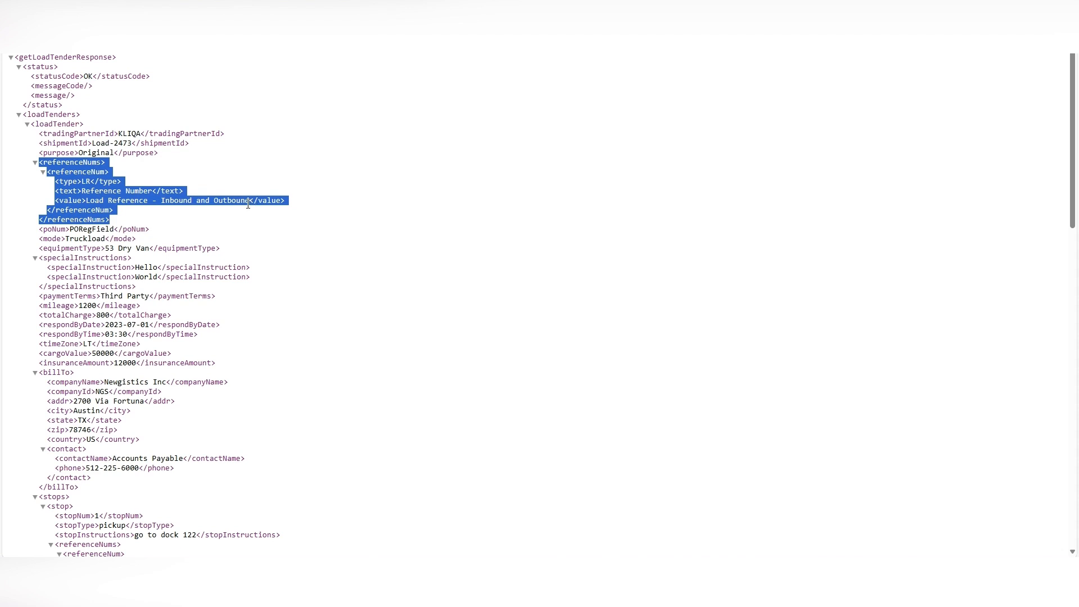
Open Load-2473 and check the Christine Custom Load Reference value on its Details tab.
{"action": "mouse_move", "coordinate": [639, 569]}
{"action": "left_click", "coordinate": [576, 520]}
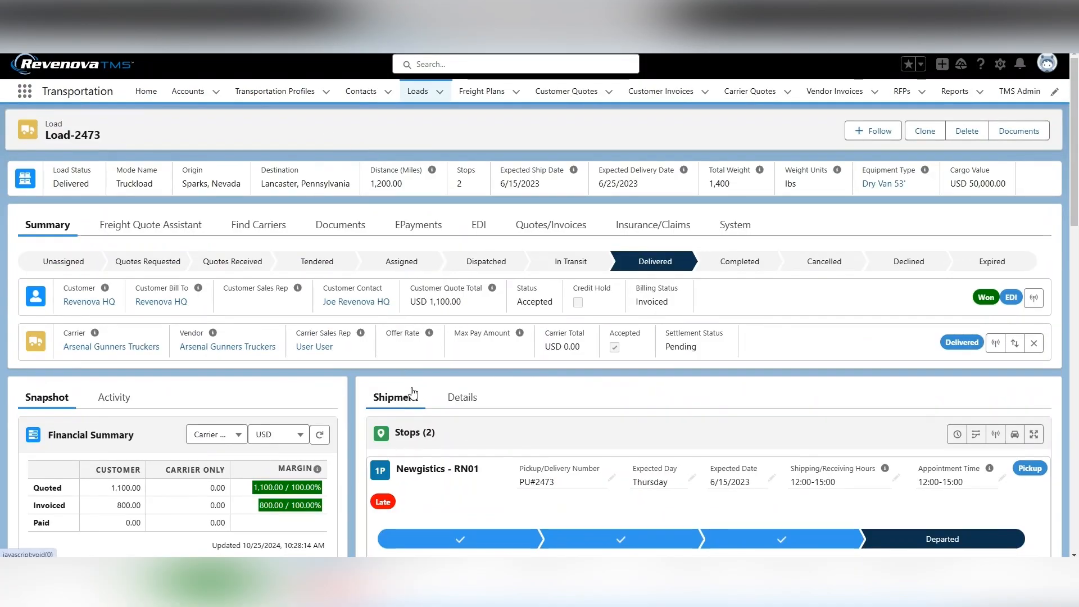
{"action": "left_click", "coordinate": [460, 397]}
{"action": "scroll", "coordinate": [535, 396], "scroll_direction": "down", "scroll_amount": 1}
{"action": "scroll", "coordinate": [535, 396], "scroll_direction": "down", "scroll_amount": 6}
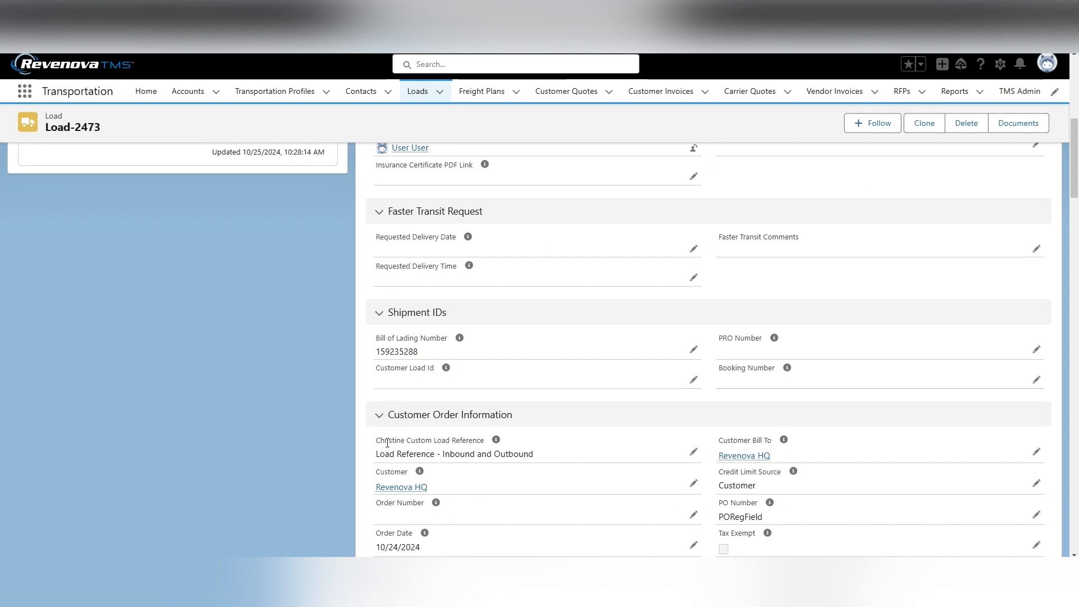
{"action": "scroll", "coordinate": [546, 476], "scroll_direction": "up", "scroll_amount": 1}
{"action": "scroll", "coordinate": [546, 475], "scroll_direction": "up", "scroll_amount": 8}
Expand the first stop's items and open line item 2 to check its Christine Custom Line Item Reference.
{"action": "left_click", "coordinate": [394, 396]}
{"action": "scroll", "coordinate": [480, 417], "scroll_direction": "down", "scroll_amount": 5}
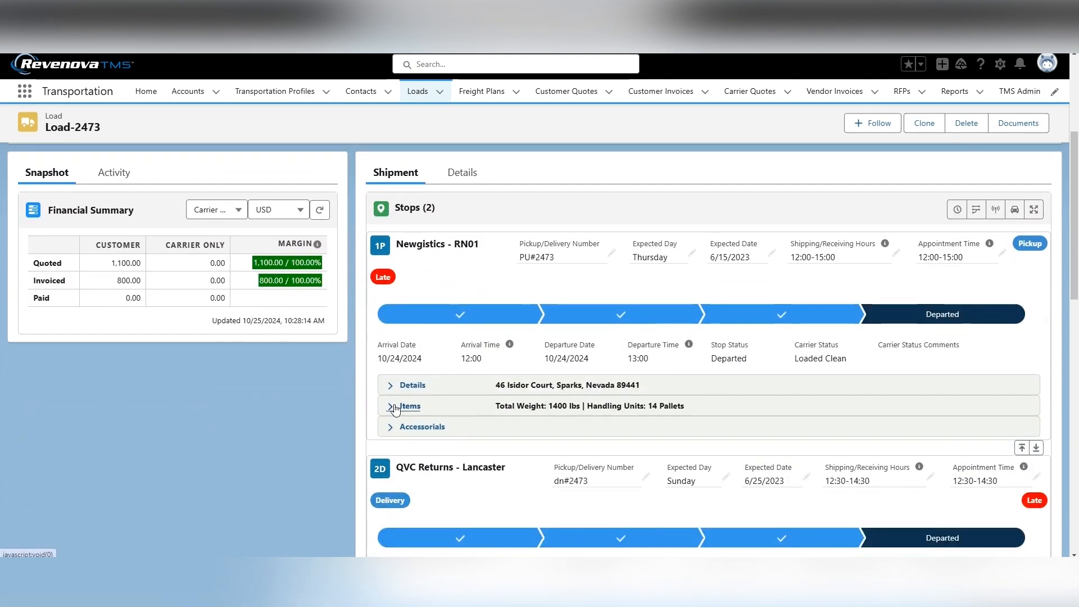
{"action": "left_click", "coordinate": [395, 408]}
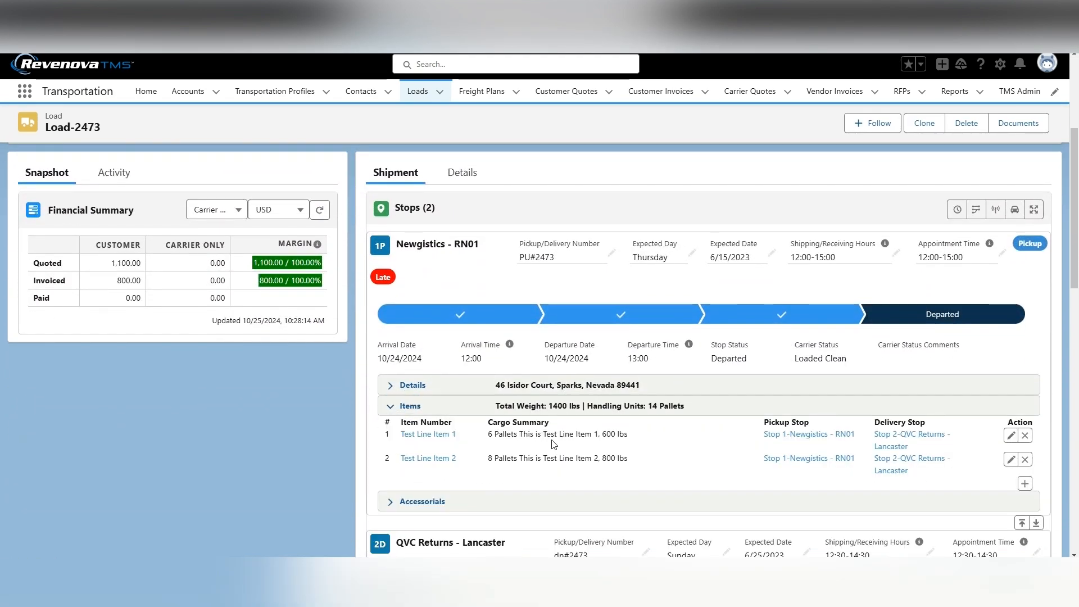
{"action": "left_click", "coordinate": [1010, 459]}
{"action": "scroll", "coordinate": [649, 423], "scroll_direction": "down", "scroll_amount": 2}
{"action": "scroll", "coordinate": [649, 423], "scroll_direction": "down", "scroll_amount": 2}
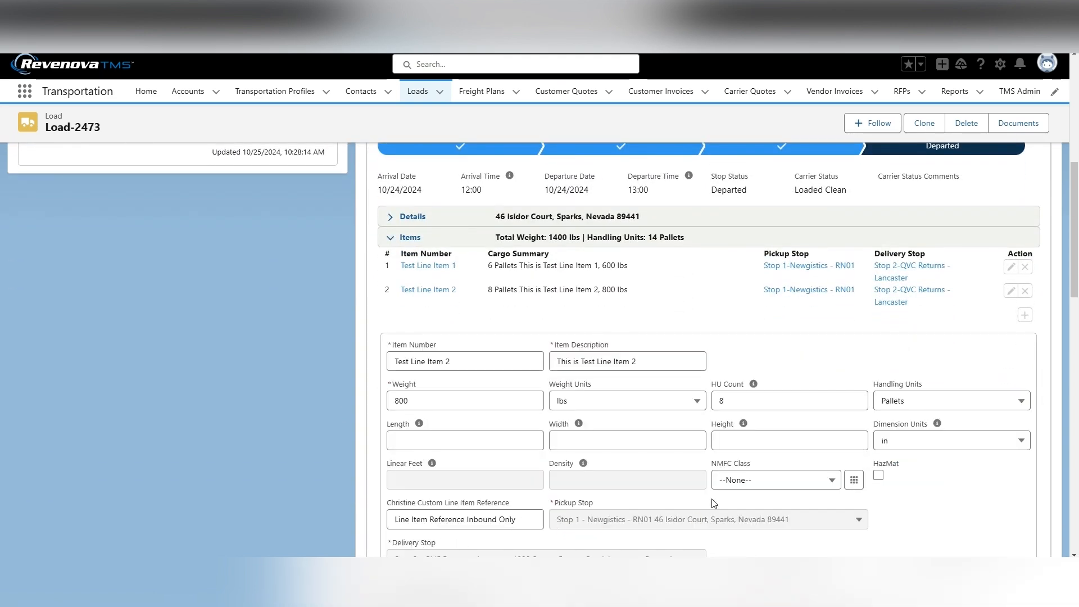
{"action": "scroll", "coordinate": [700, 484], "scroll_direction": "up", "scroll_amount": 5}
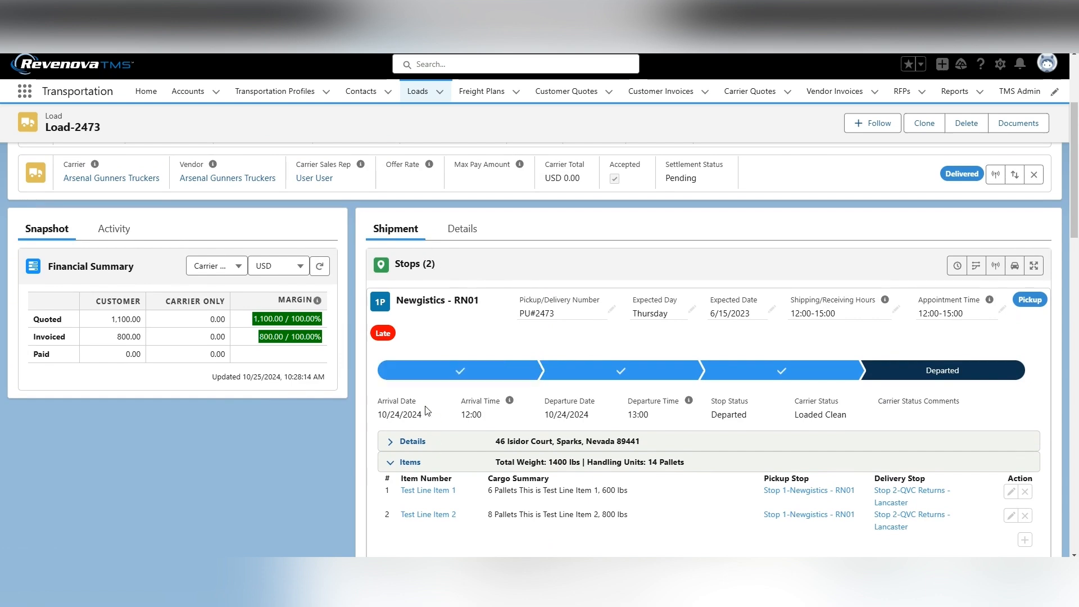
Expand the first stop's details to check its Christine Custom Stop Reference.
{"action": "left_click", "coordinate": [412, 441]}
{"action": "scroll", "coordinate": [506, 441], "scroll_direction": "down", "scroll_amount": 3}
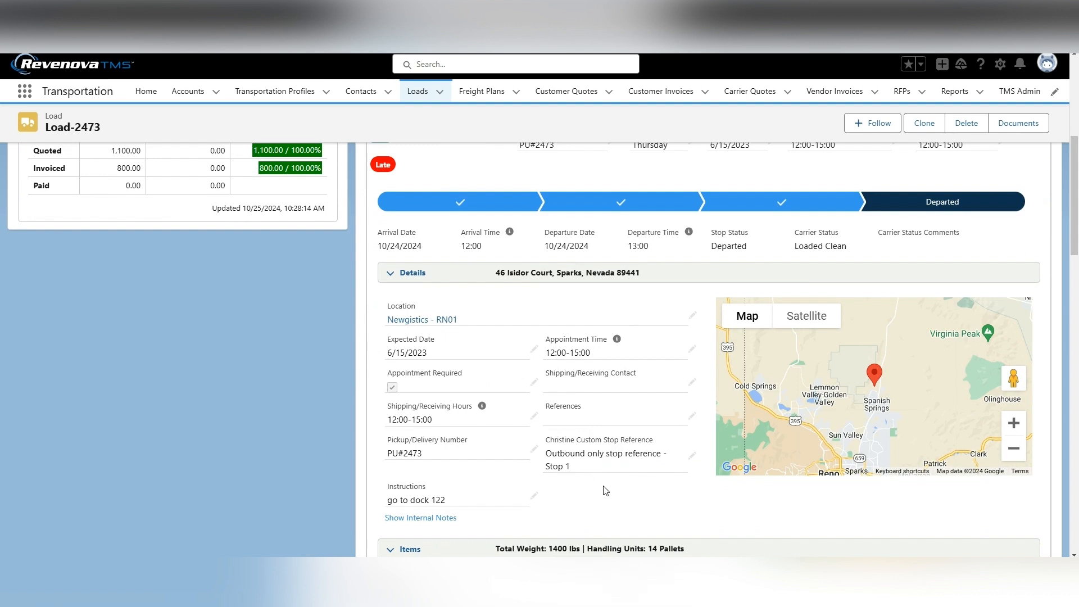
{"action": "scroll", "coordinate": [605, 491], "scroll_direction": "up", "scroll_amount": 3}
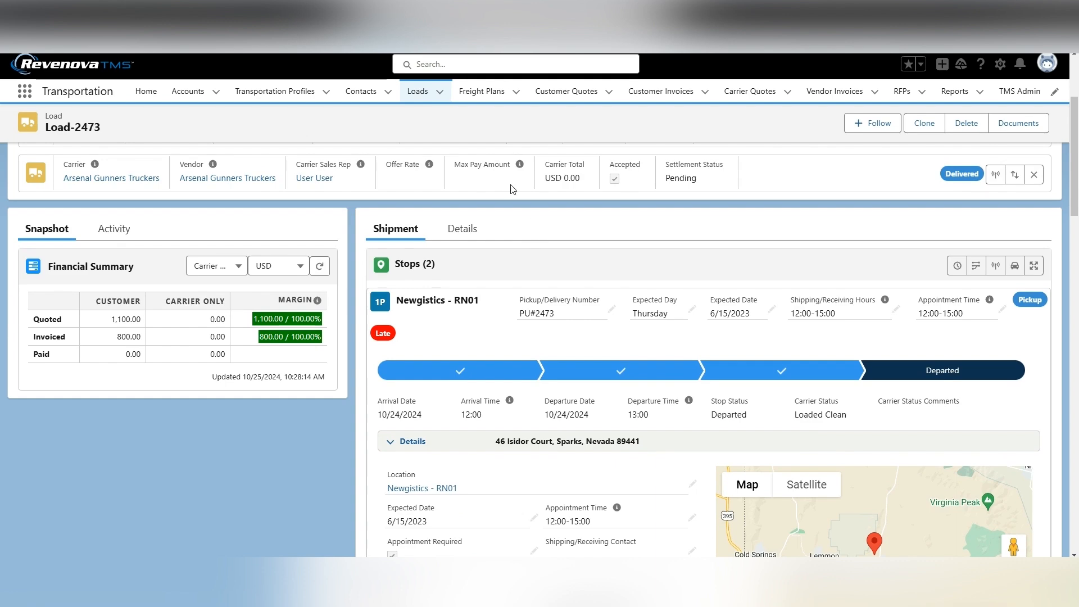
{"action": "scroll", "coordinate": [509, 186], "scroll_direction": "up", "scroll_amount": 3}
Open the load's EDI tab and review the EDI Transactions and Load References lists.
{"action": "left_click", "coordinate": [477, 224]}
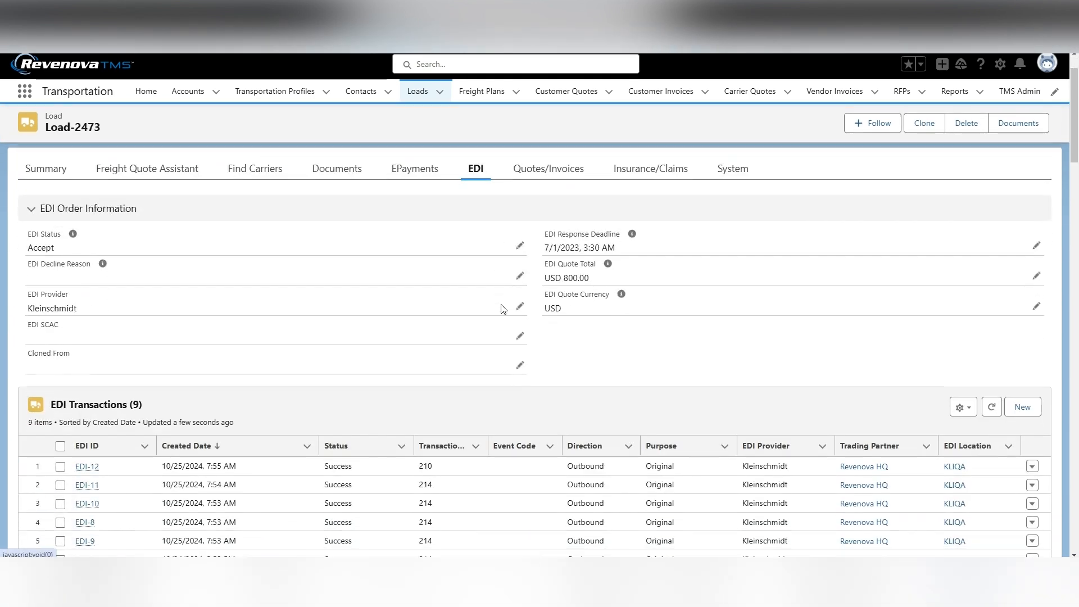
{"action": "scroll", "coordinate": [503, 309], "scroll_direction": "down", "scroll_amount": 1}
{"action": "scroll", "coordinate": [509, 312], "scroll_direction": "down", "scroll_amount": 3}
{"action": "scroll", "coordinate": [515, 316], "scroll_direction": "down", "scroll_amount": 2}
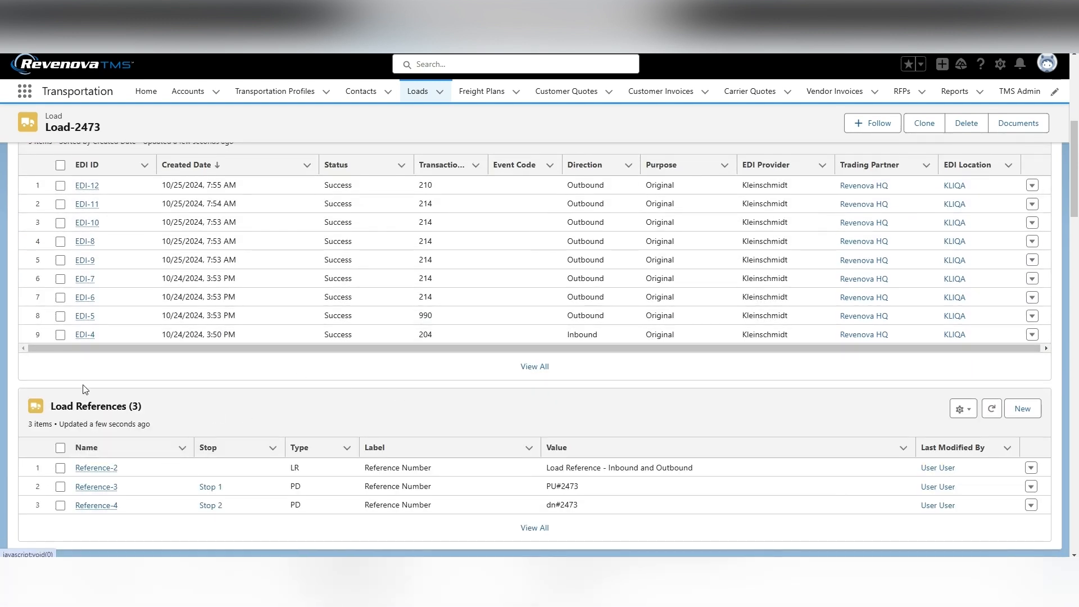
{"action": "left_click", "coordinate": [150, 448]}
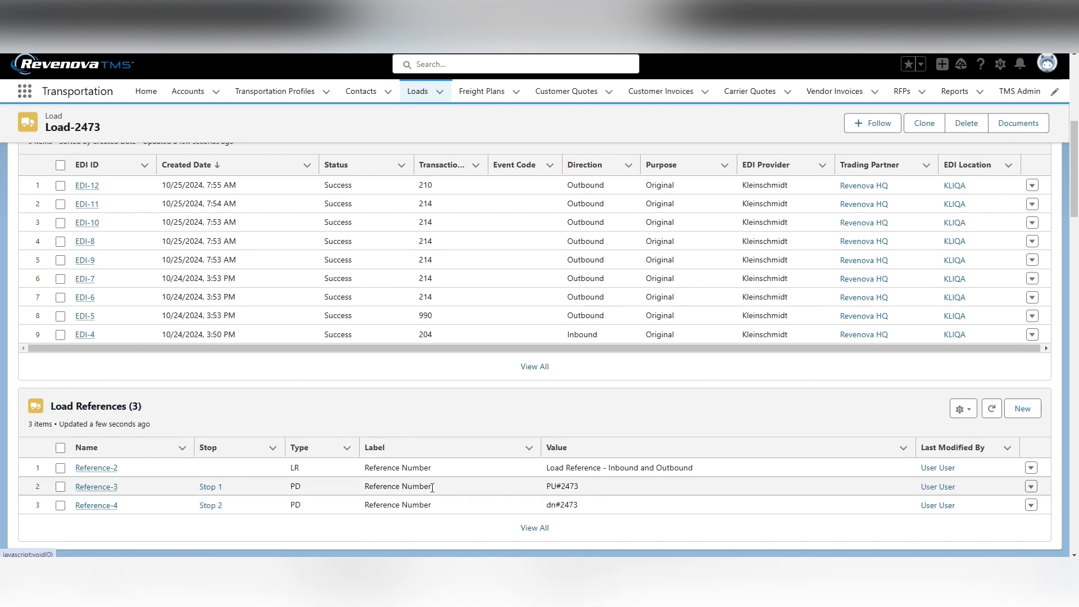
{"action": "scroll", "coordinate": [371, 481], "scroll_direction": "up", "scroll_amount": 1}
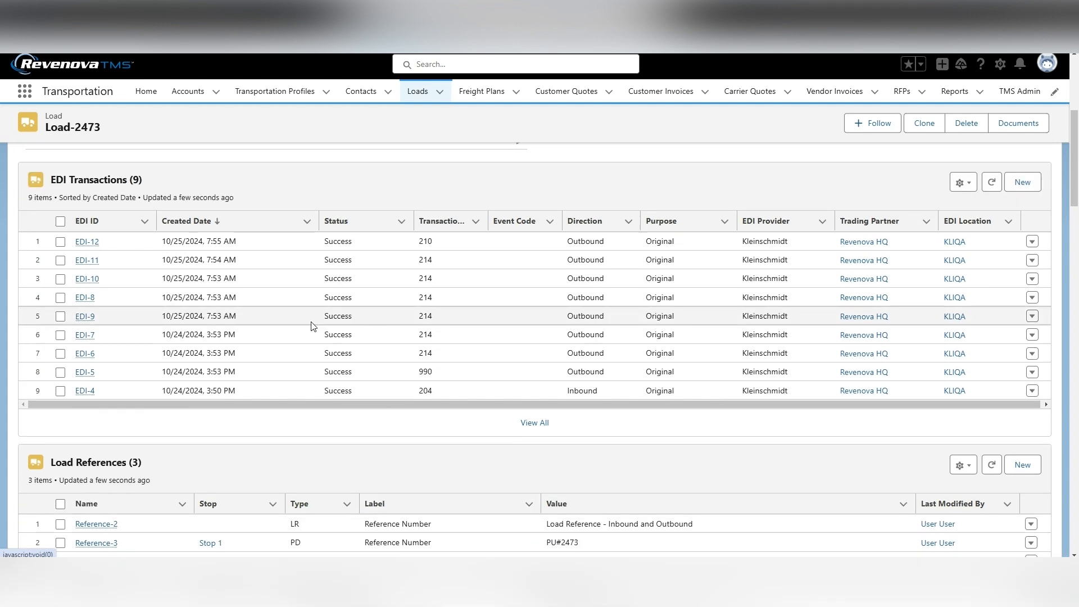
Open transaction EDI-11 and scroll to its transaction payload.
{"action": "mouse_move", "coordinate": [84, 262]}
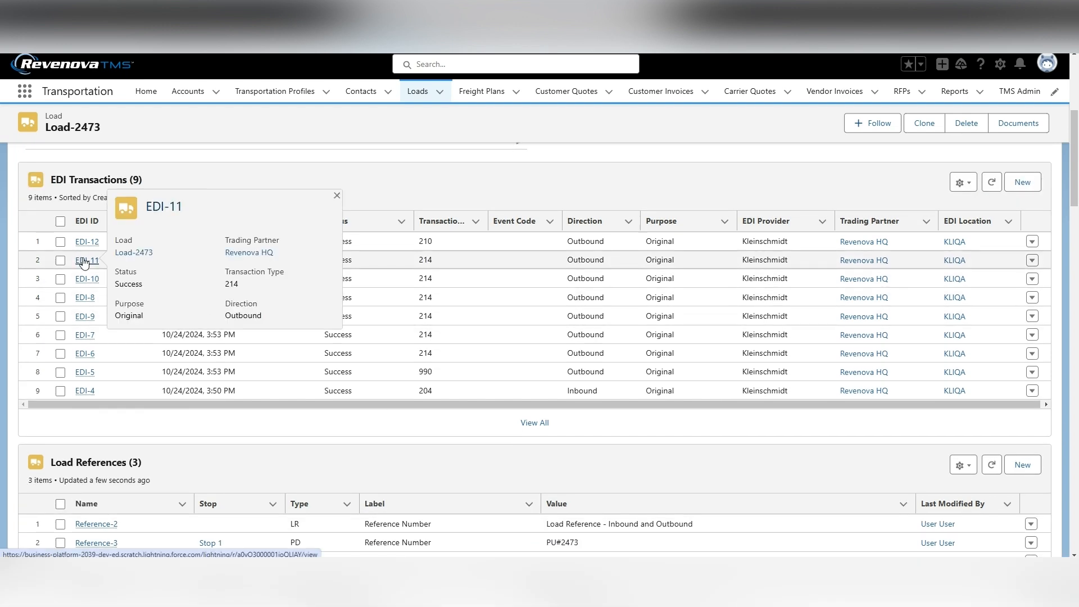
{"action": "left_click", "coordinate": [84, 263]}
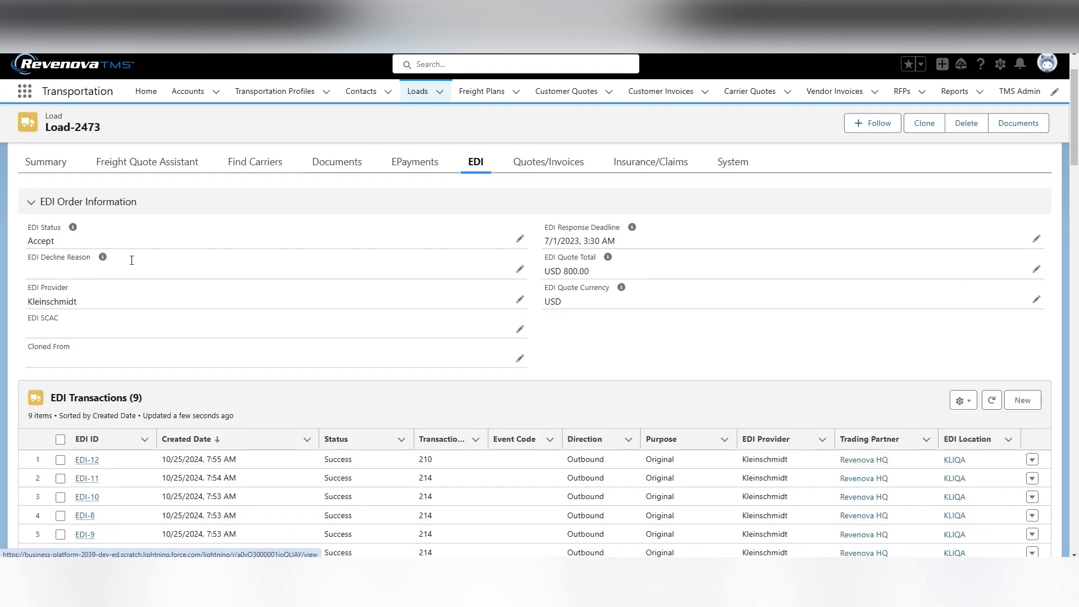
{"action": "scroll", "coordinate": [440, 390], "scroll_direction": "down", "scroll_amount": 2}
{"action": "scroll", "coordinate": [441, 392], "scroll_direction": "down", "scroll_amount": 2}
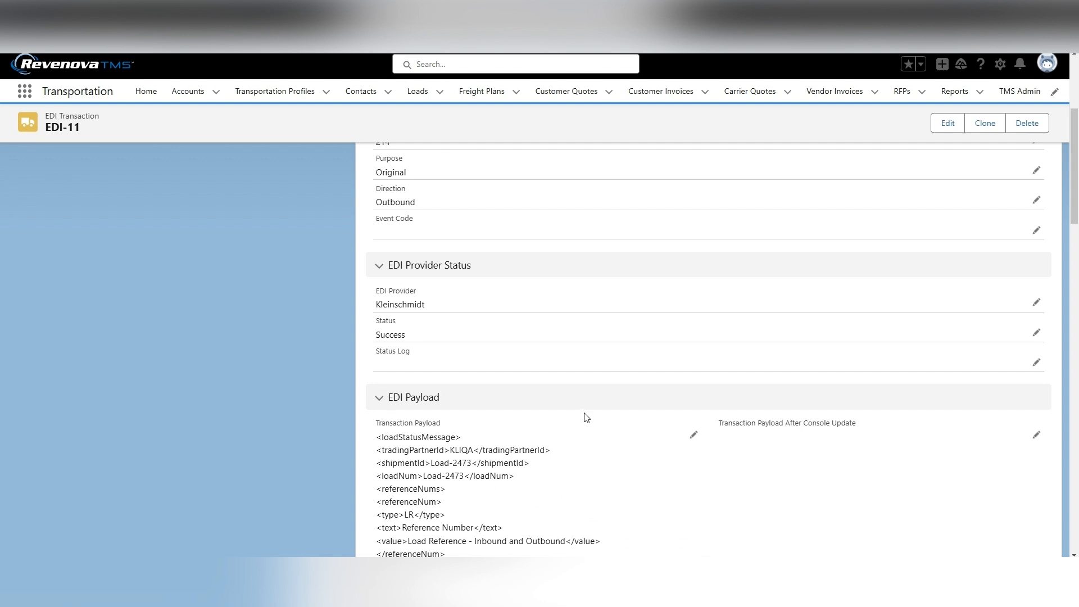
{"action": "scroll", "coordinate": [587, 417], "scroll_direction": "down", "scroll_amount": 4}
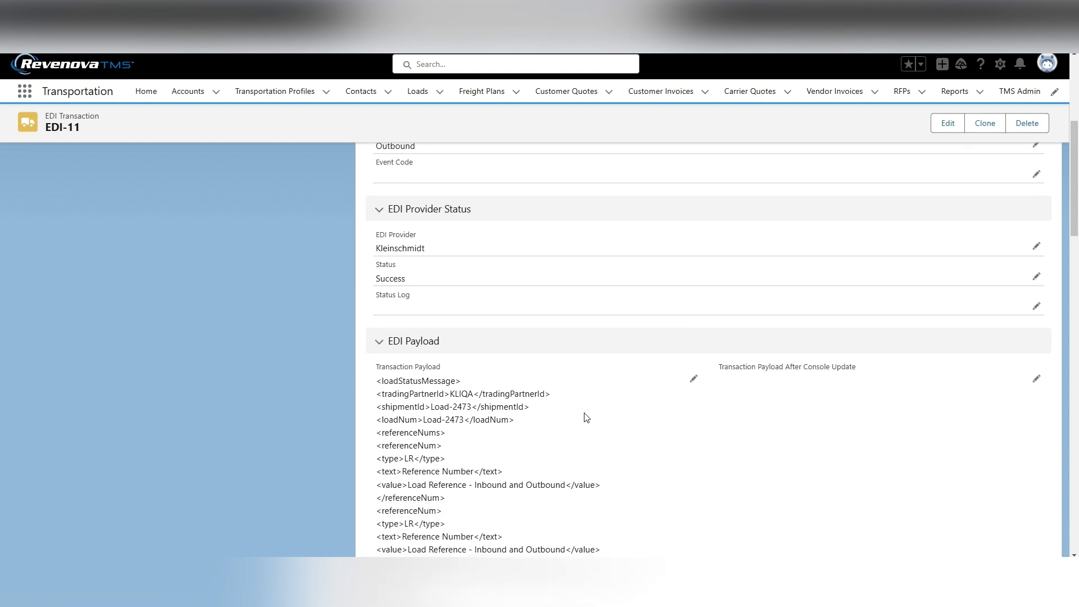
Highlight the load reference, stop number and stop reference entries in the EDI-11 transaction payload.
{"action": "left_click_drag", "start_coordinate": [380, 400], "coordinate": [546, 429]}
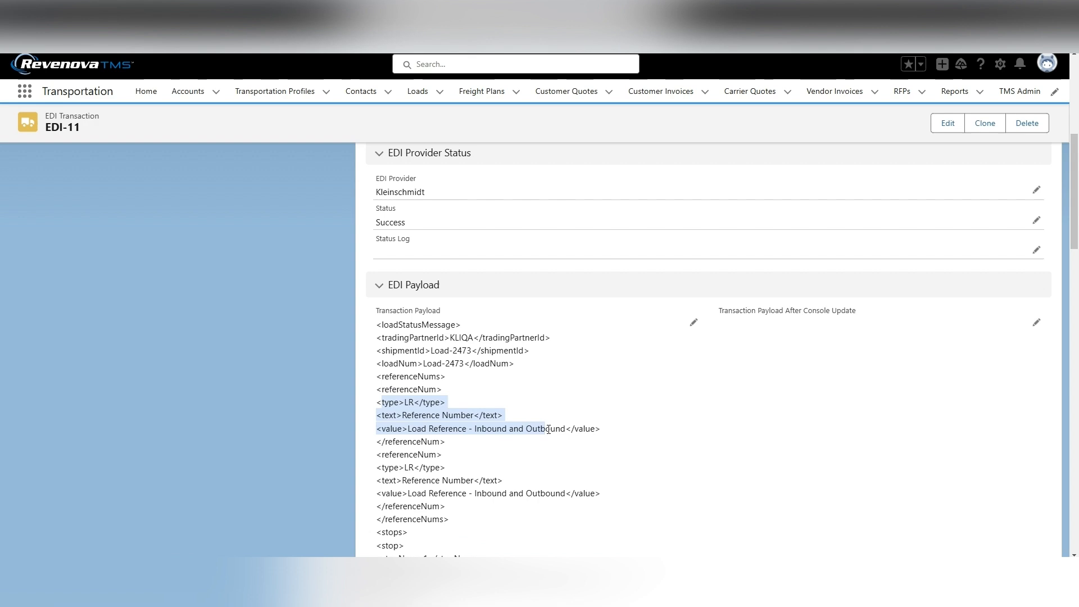
{"action": "scroll", "coordinate": [616, 434], "scroll_direction": "down", "scroll_amount": 2}
{"action": "scroll", "coordinate": [616, 433], "scroll_direction": "down", "scroll_amount": 3}
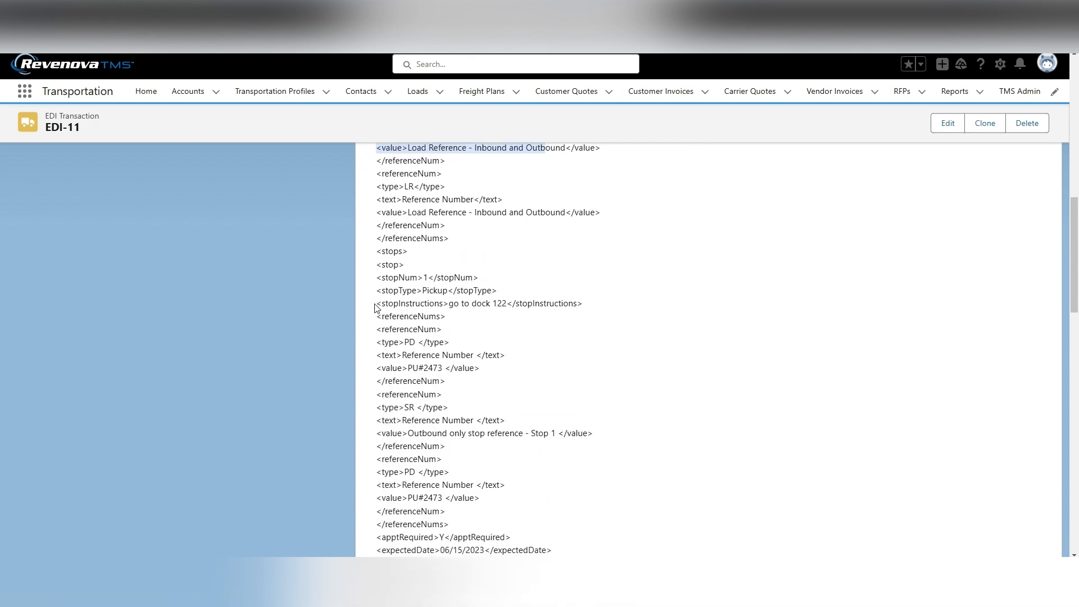
{"action": "left_click_drag", "start_coordinate": [377, 277], "coordinate": [479, 278]}
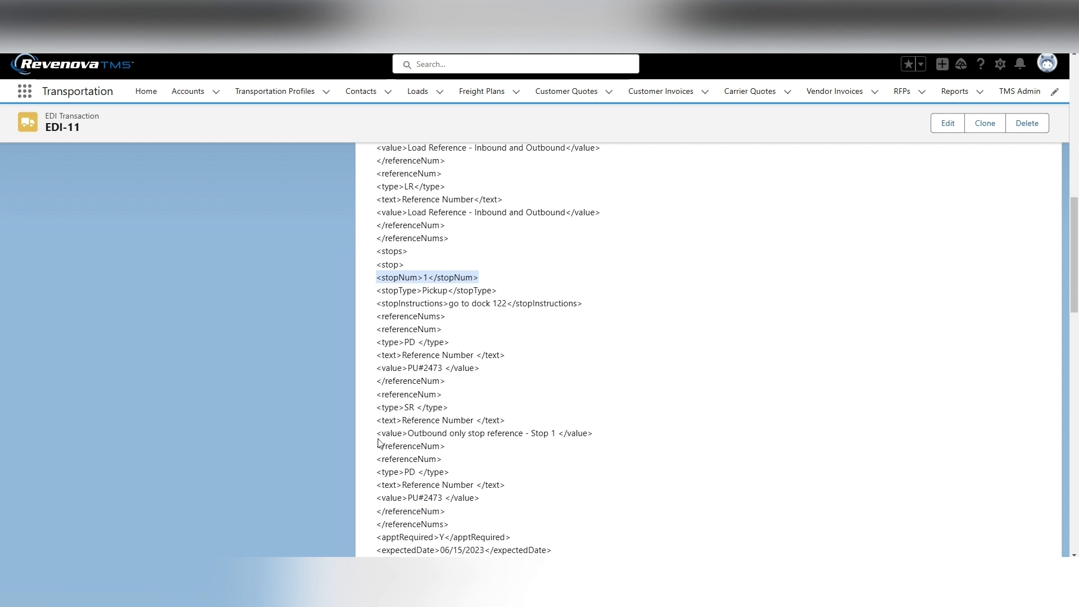
{"action": "left_click_drag", "start_coordinate": [376, 435], "coordinate": [604, 438]}
{"action": "left_click", "coordinate": [613, 441]}
{"action": "scroll", "coordinate": [632, 449], "scroll_direction": "up", "scroll_amount": 1}
{"action": "scroll", "coordinate": [637, 458], "scroll_direction": "up", "scroll_amount": 15}
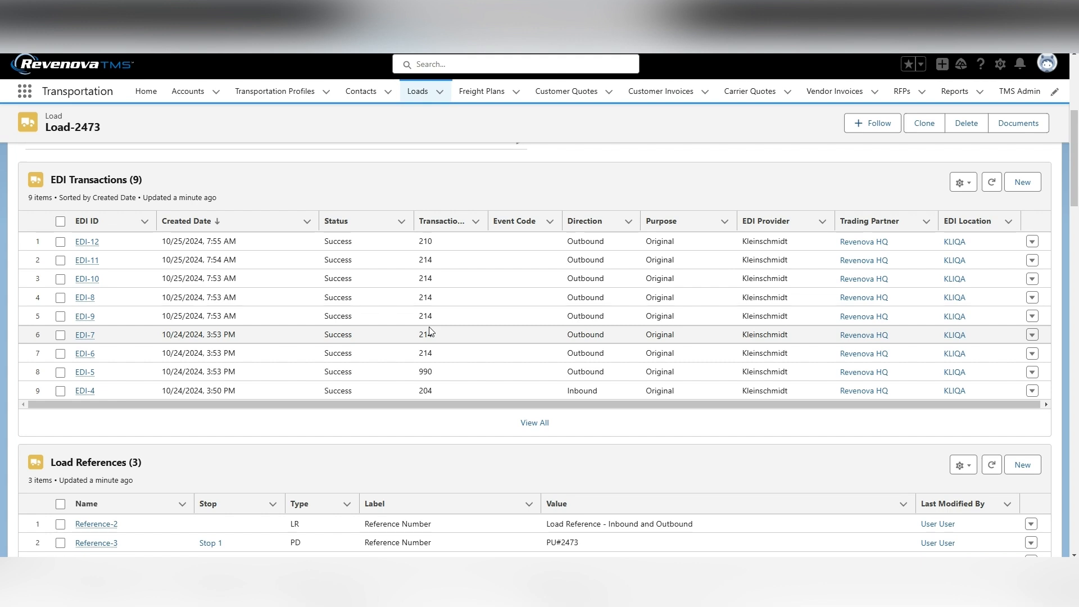
Reopen Load-2473 from the Loads list and check the Christine Custom Load Reference under its Details.
{"action": "left_click", "coordinate": [146, 91]}
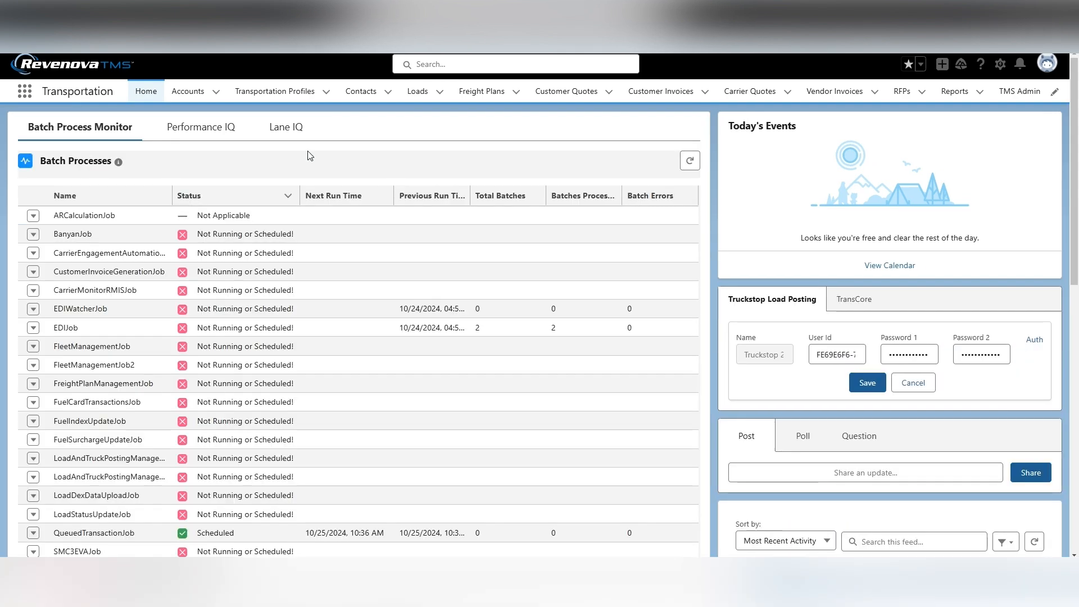
{"action": "left_click", "coordinate": [419, 91]}
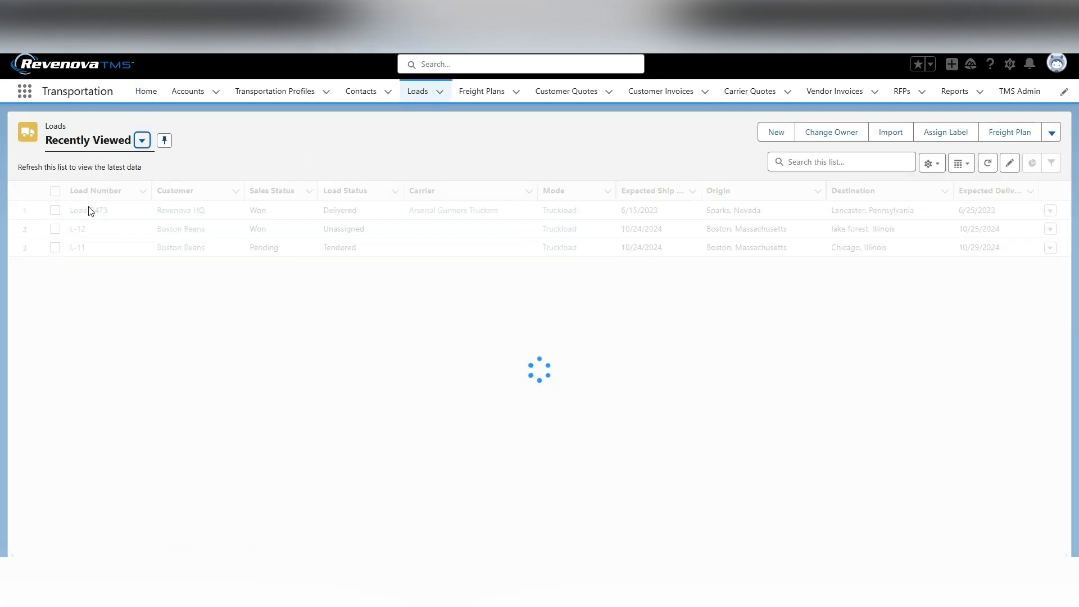
{"action": "left_click", "coordinate": [89, 210]}
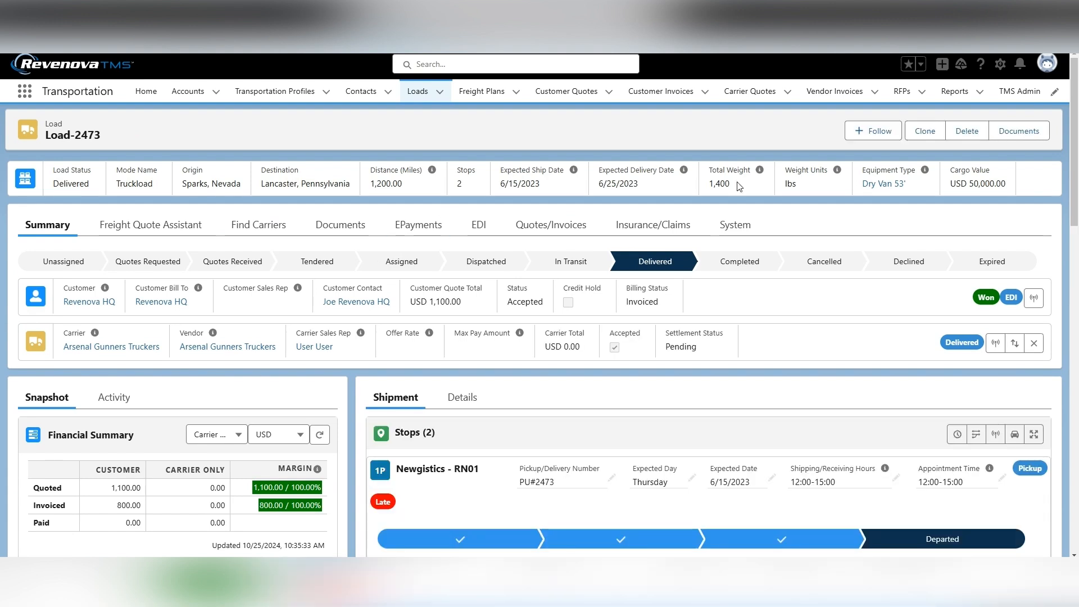
{"action": "left_click_drag", "start_coordinate": [907, 187], "coordinate": [862, 185]}
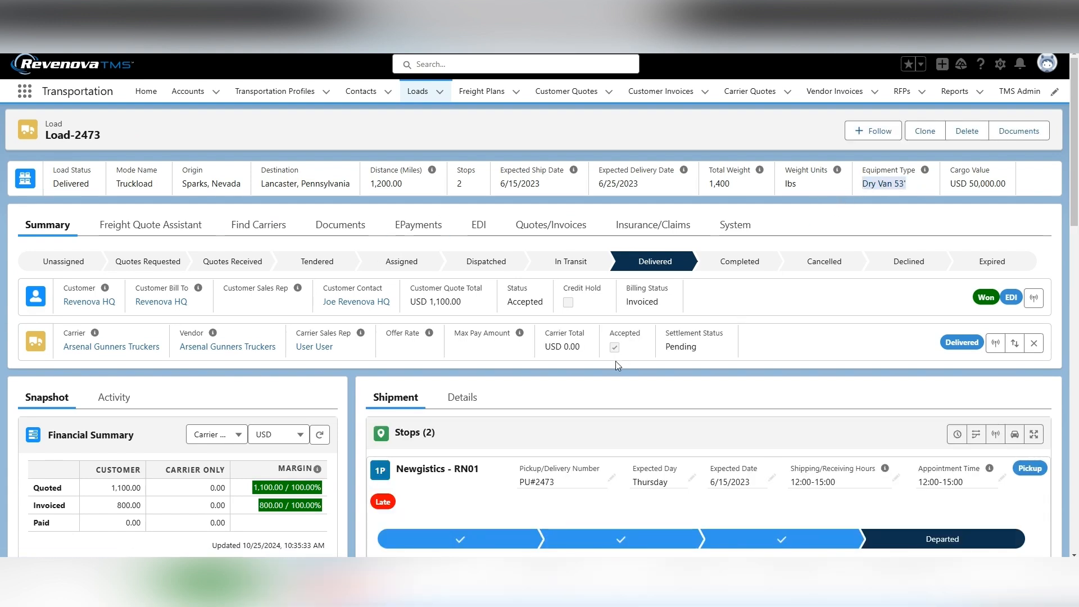
{"action": "left_click", "coordinate": [484, 395]}
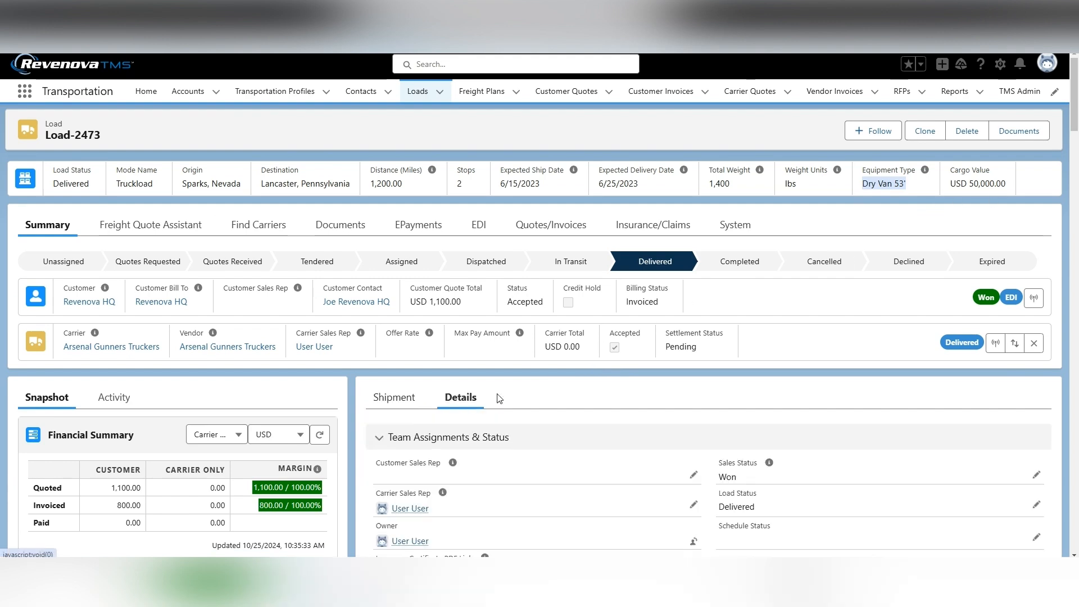
{"action": "scroll", "coordinate": [622, 361], "scroll_direction": "down", "scroll_amount": 2}
{"action": "scroll", "coordinate": [623, 360], "scroll_direction": "down", "scroll_amount": 6}
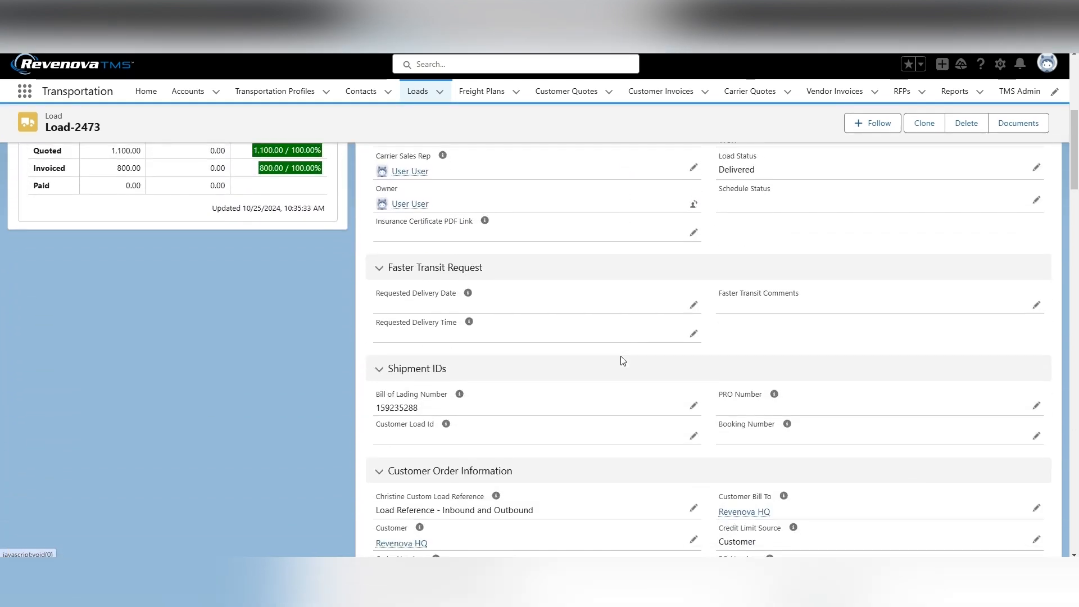